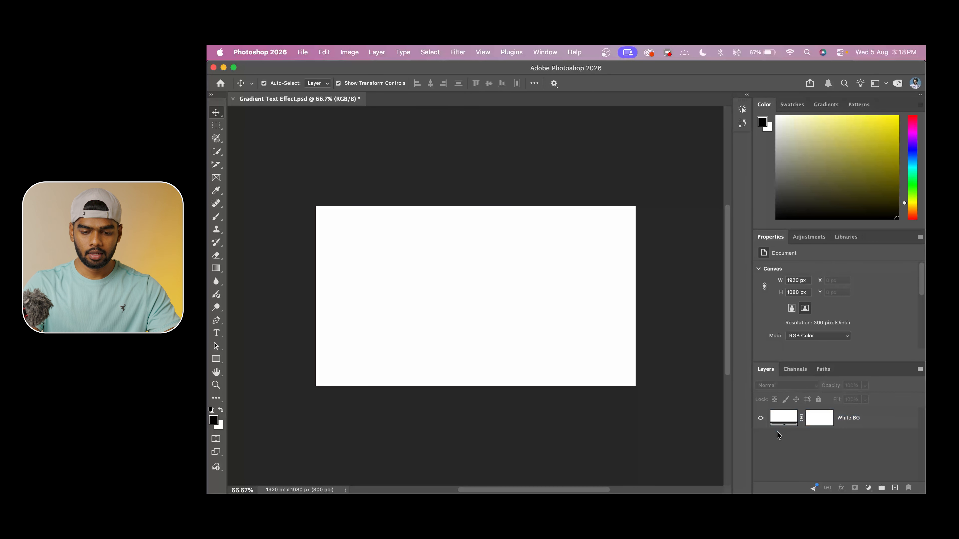
click(837, 427)
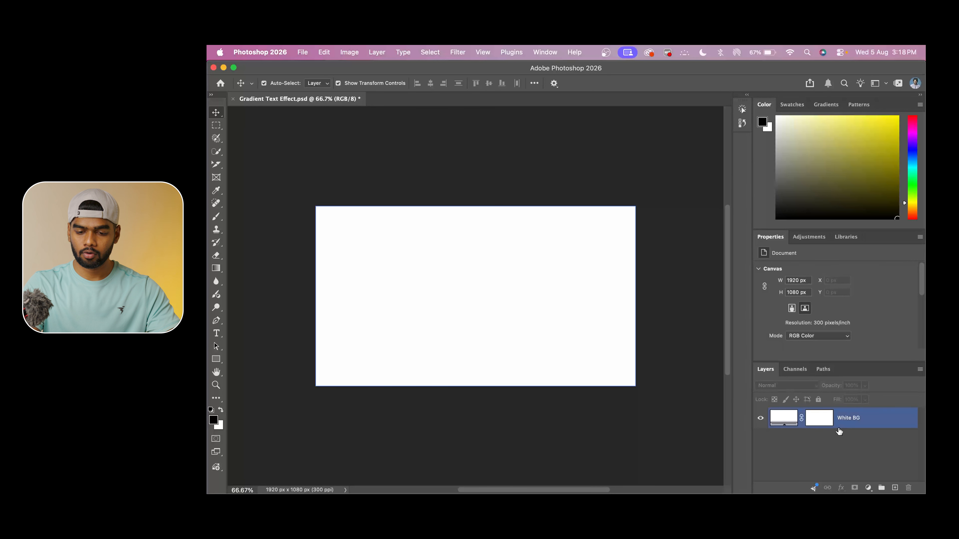
click(811, 431)
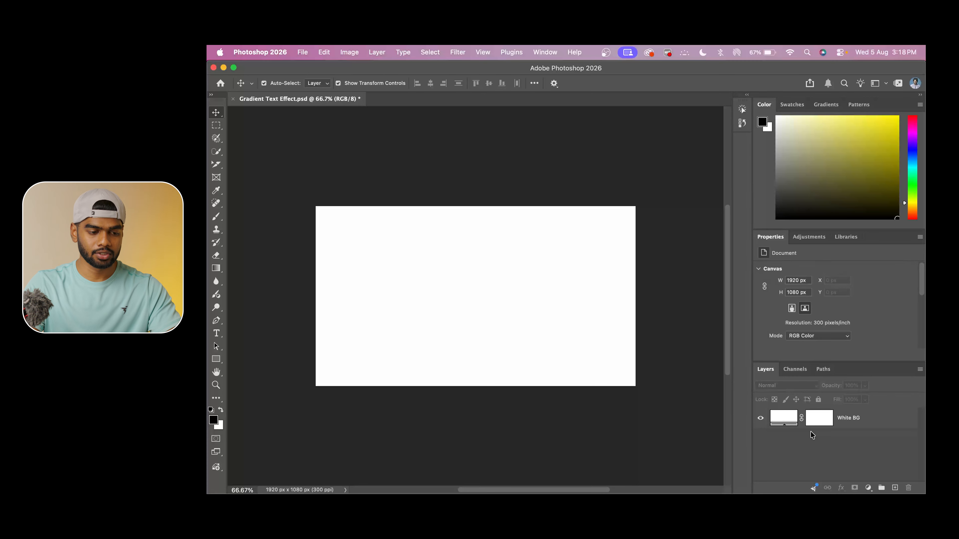
click(425, 383)
click(252, 338)
click(349, 321)
Add the text "Gradient Text" on the white canvas in Proxima Nova Black It at 18 pt
key(t)
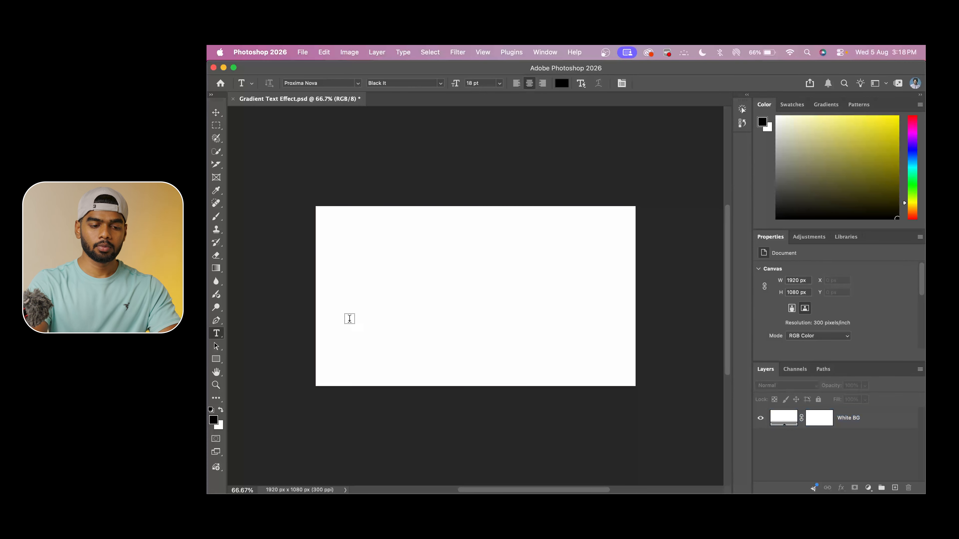
click(433, 282)
text(Gradeint)
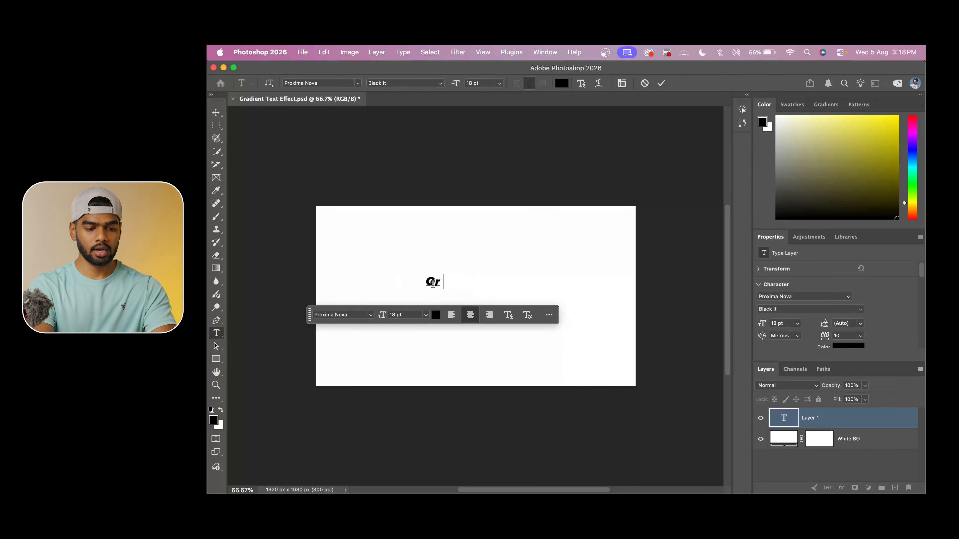
key(BackSpace)
key(BackSpace)
key(BackSpace)
key(BackSpace)
text(ient Text)
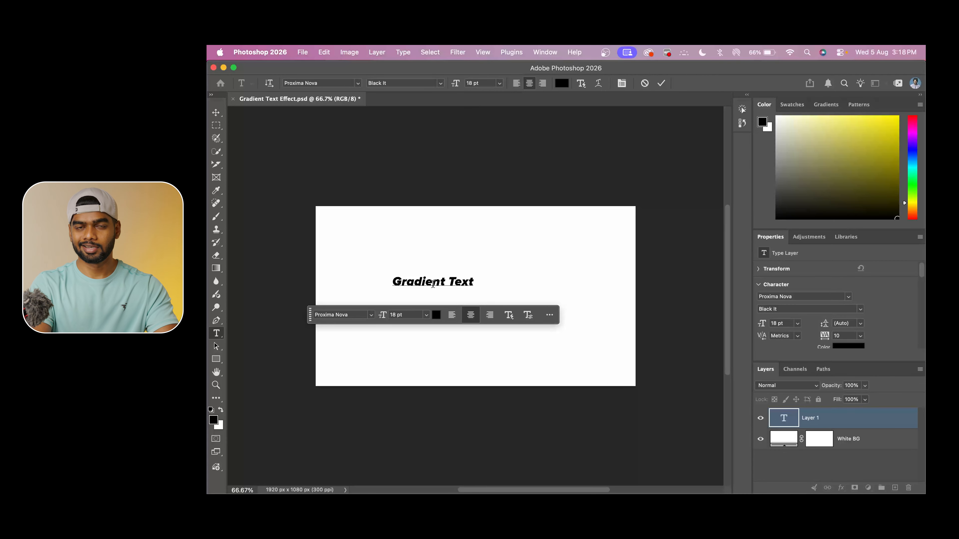
click(661, 83)
Scale the Gradient Text layer up to about 290% and center it on the canvas
key(v)
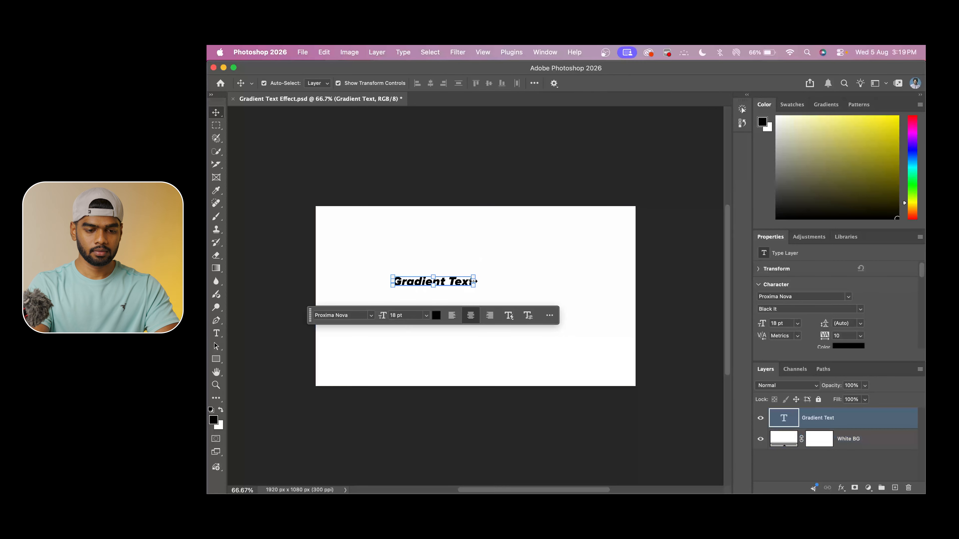
key(super+t)
drag(473, 281, 628, 280)
drag(508, 278, 475, 290)
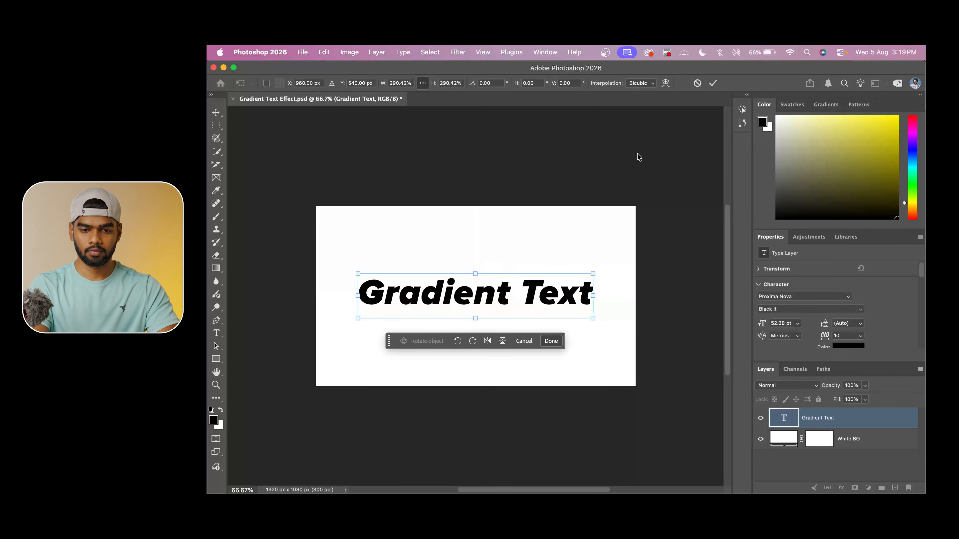
click(713, 83)
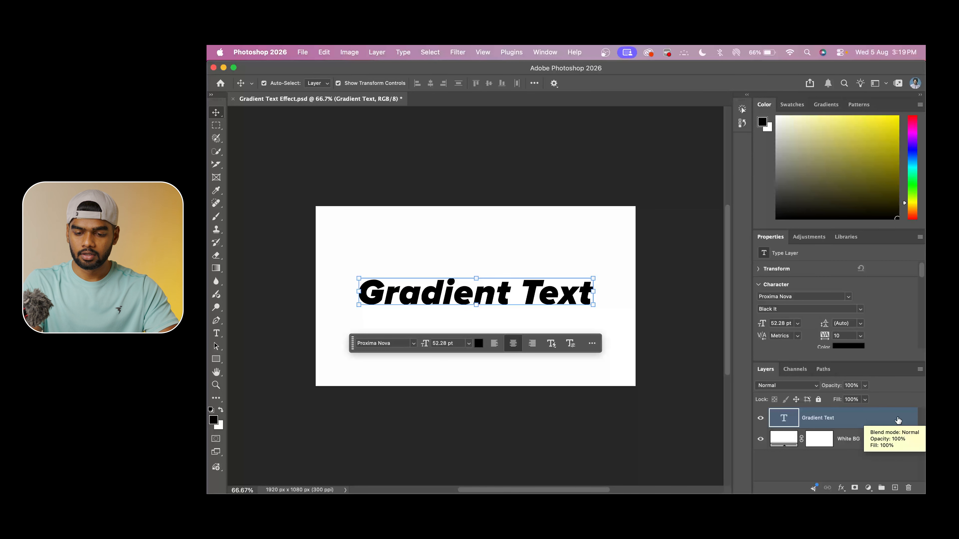
Add a Stroke effect to the Gradient Text layer and set its size to 9 px
double_click(885, 419)
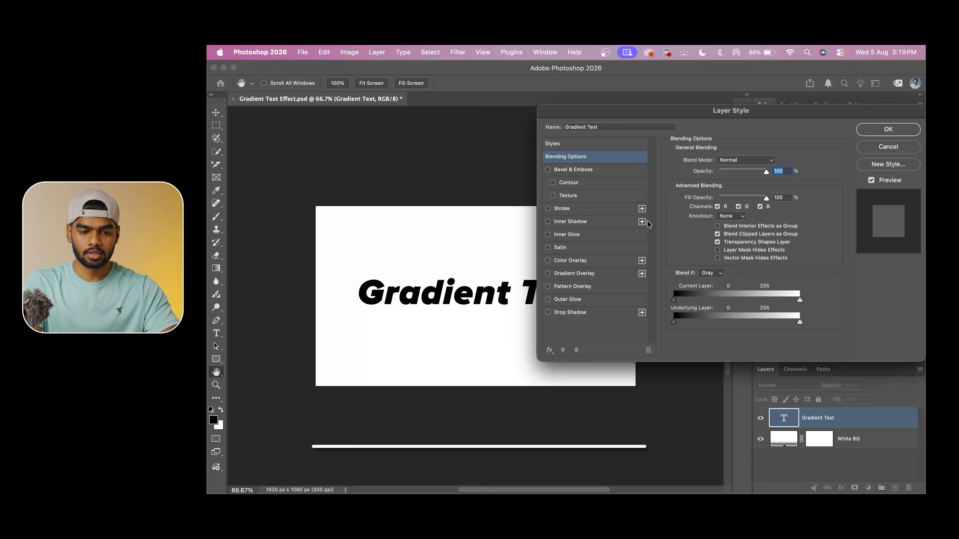
drag(456, 246, 395, 239)
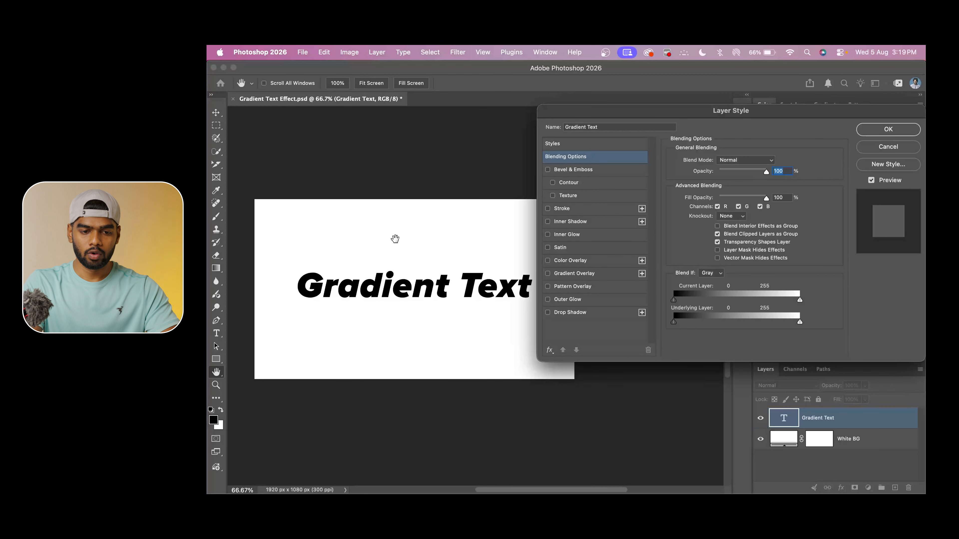
drag(697, 111, 693, 127)
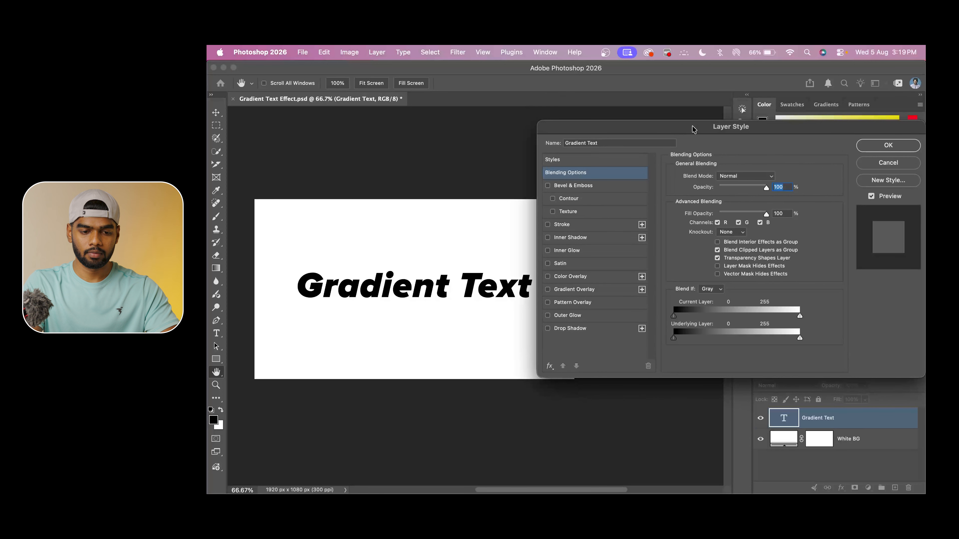
click(547, 225)
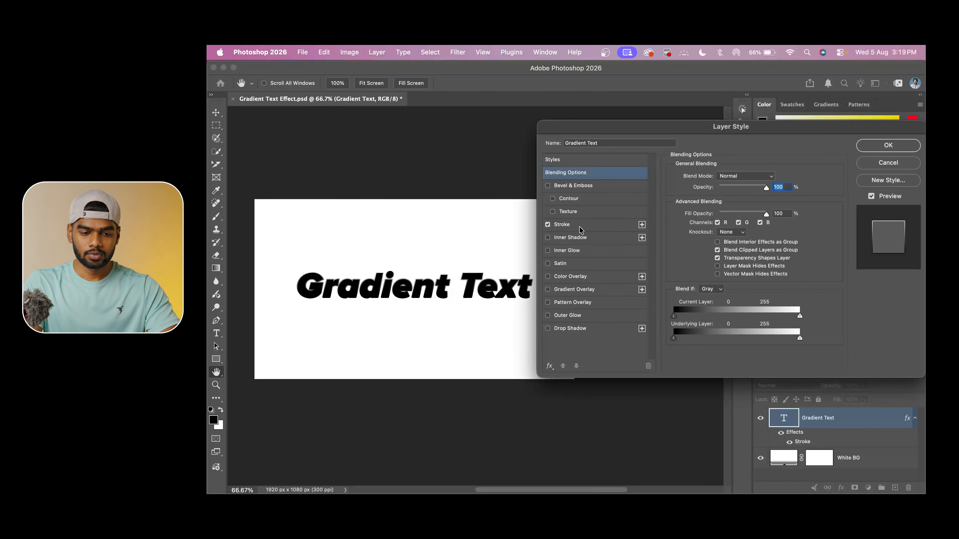
click(612, 227)
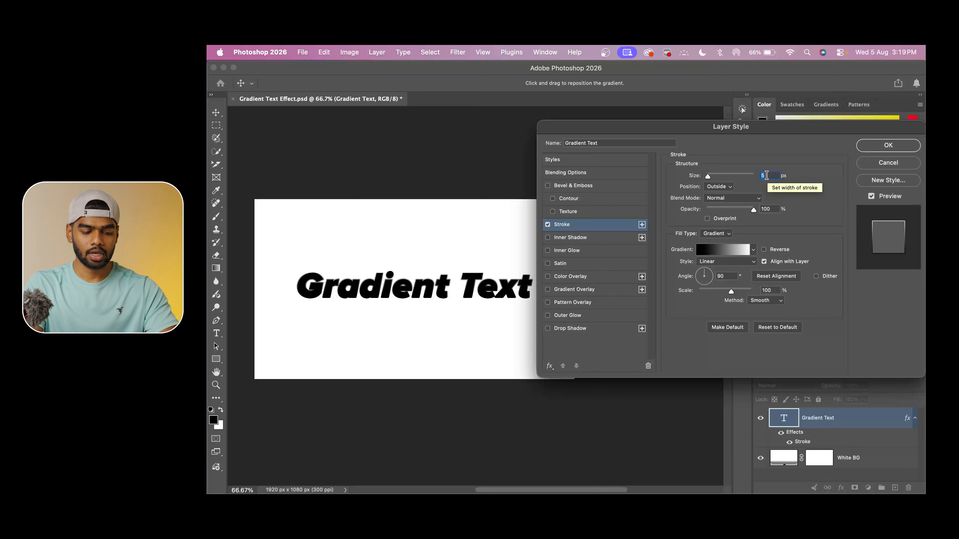
text(9)
click(803, 177)
Try Color as the stroke's fill type, and return the fill type to Gradient
click(711, 237)
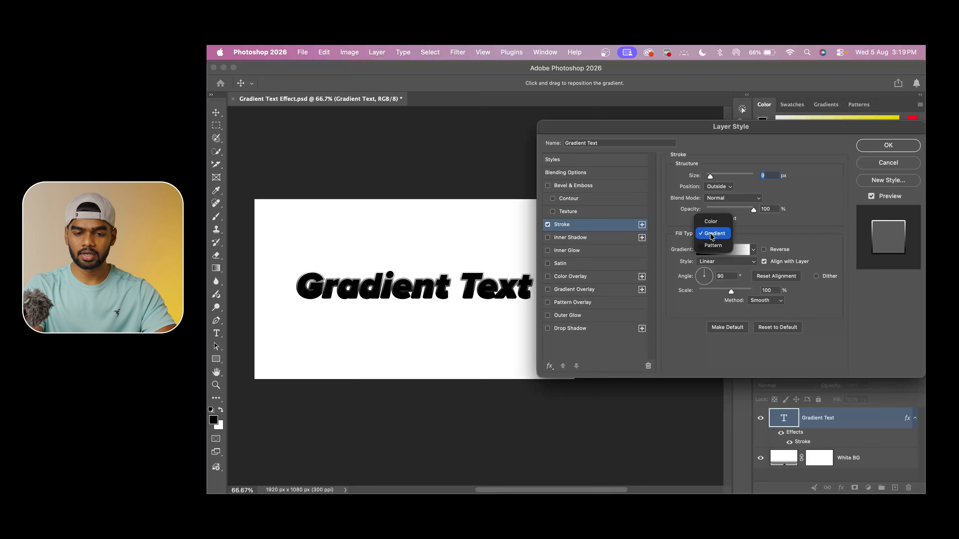
click(712, 223)
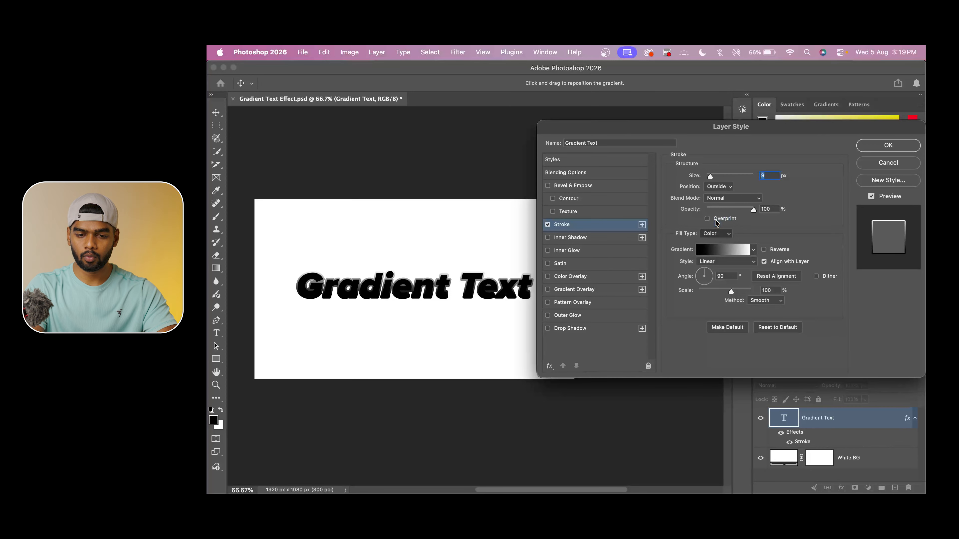
click(722, 234)
click(717, 246)
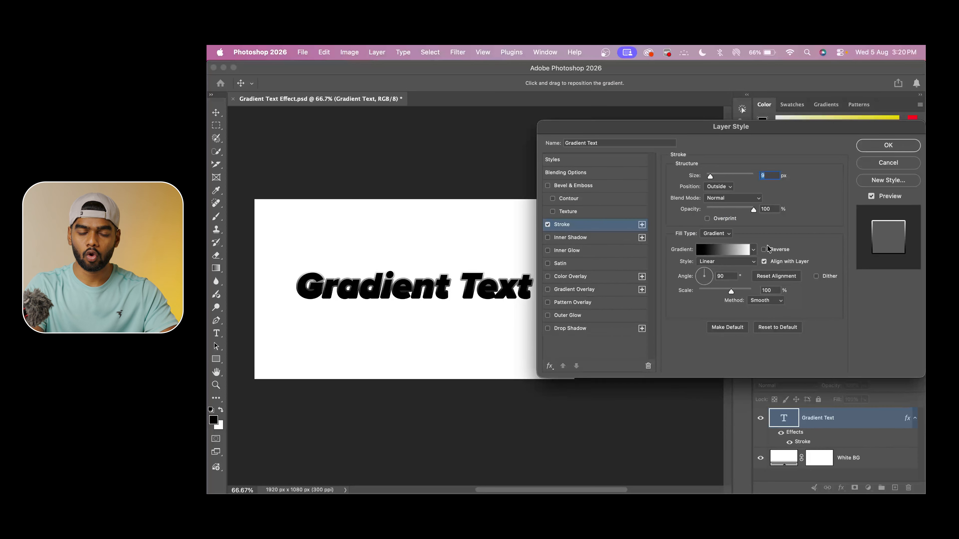
Open the stroke's gradient for editing and set its starting color stop to red, ff0000
click(718, 251)
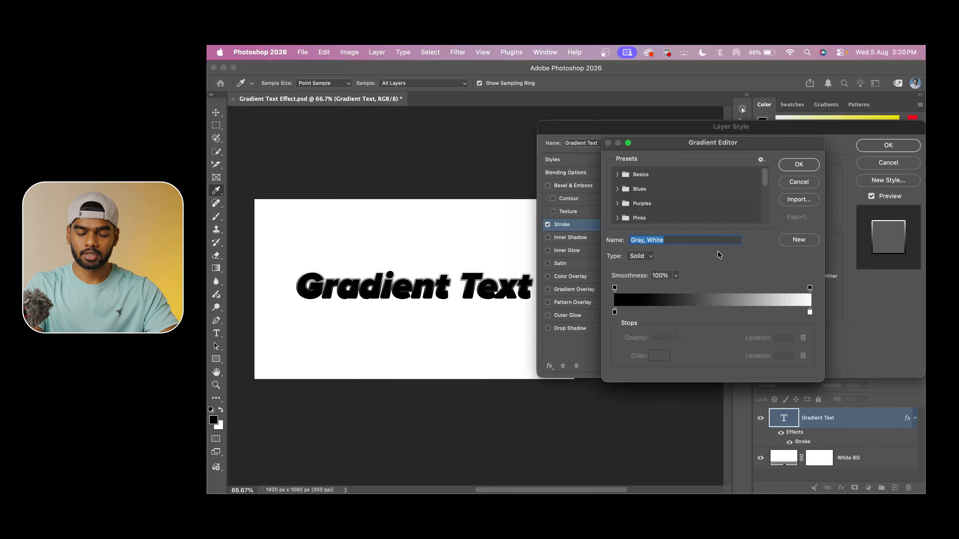
drag(682, 142, 716, 121)
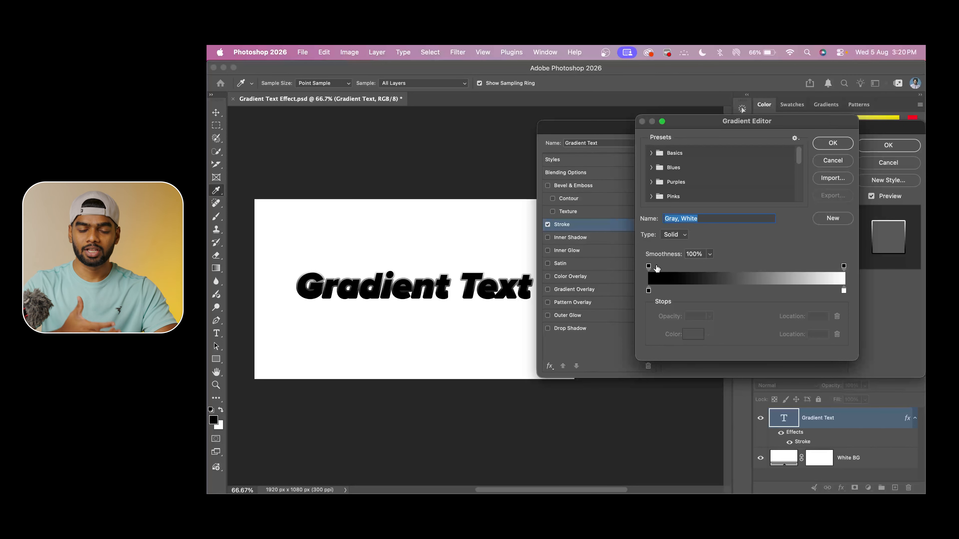
click(649, 291)
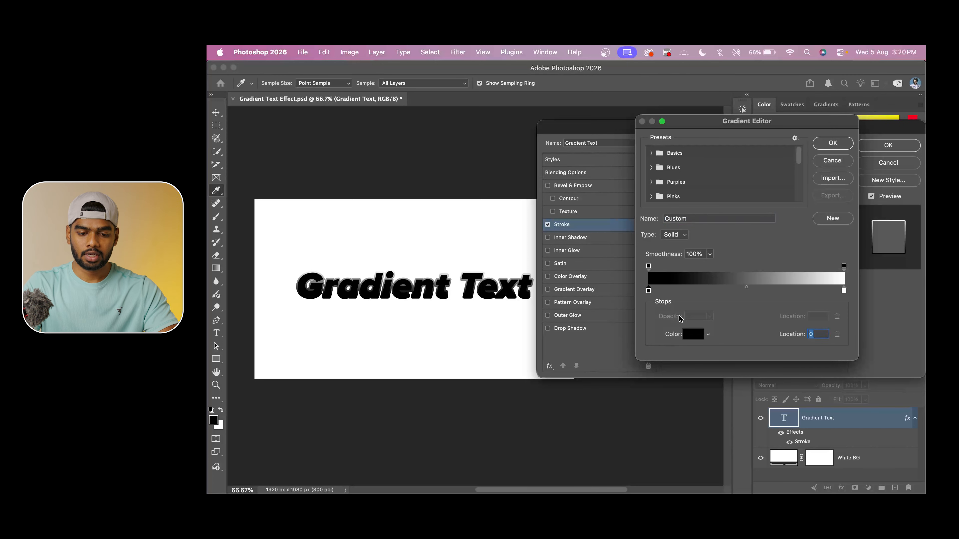
click(694, 333)
text(e60000ff0000)
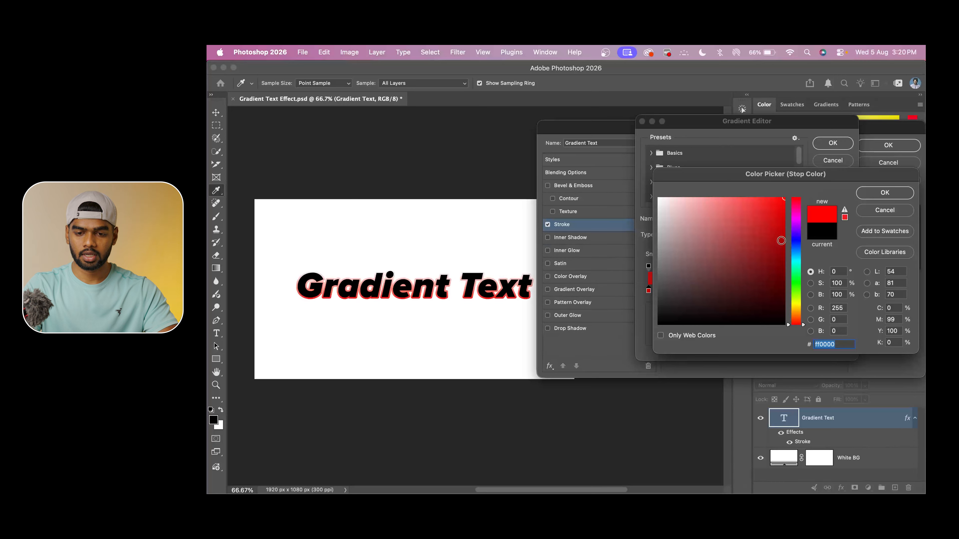
click(884, 193)
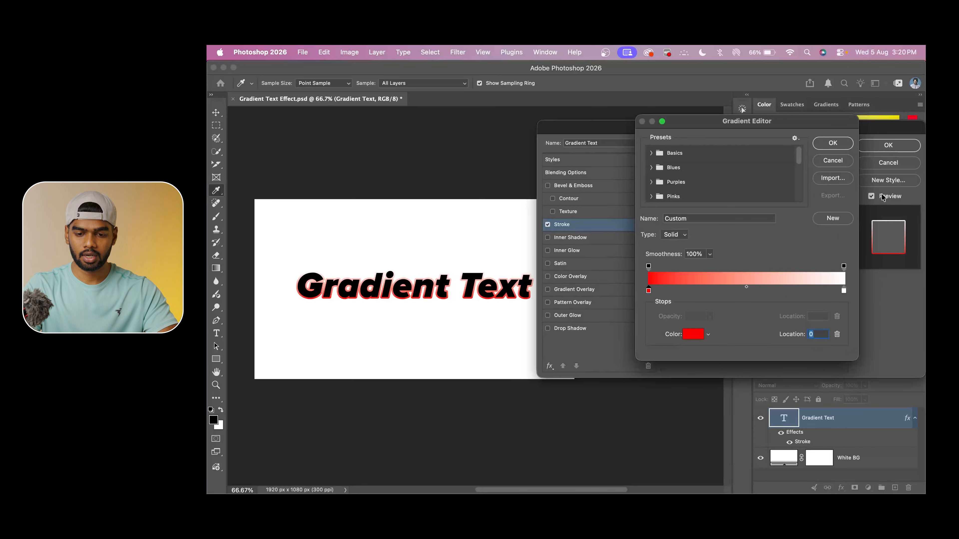
Set the gradient's ending color stop to blue, 0096ff, and accept the edited gradient
click(844, 292)
click(692, 334)
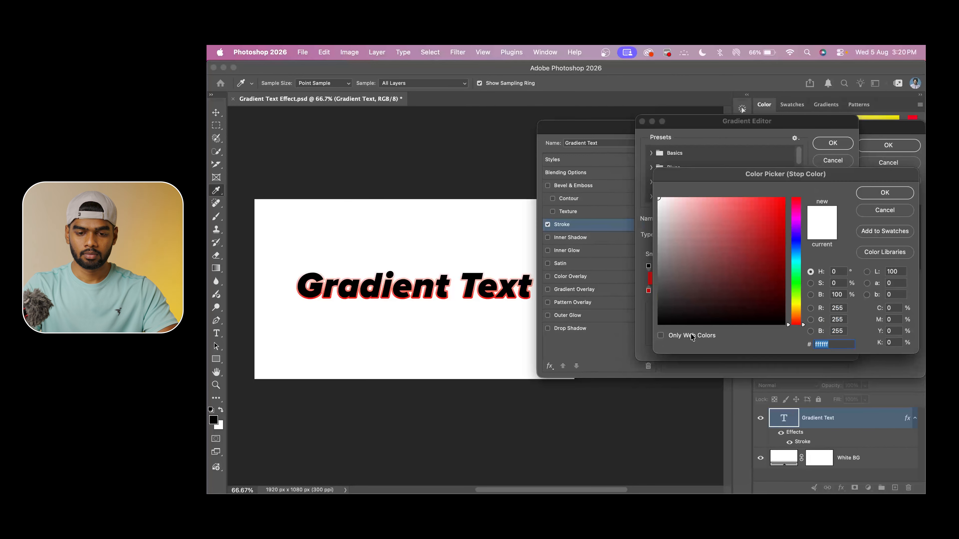
drag(797, 245, 795, 252)
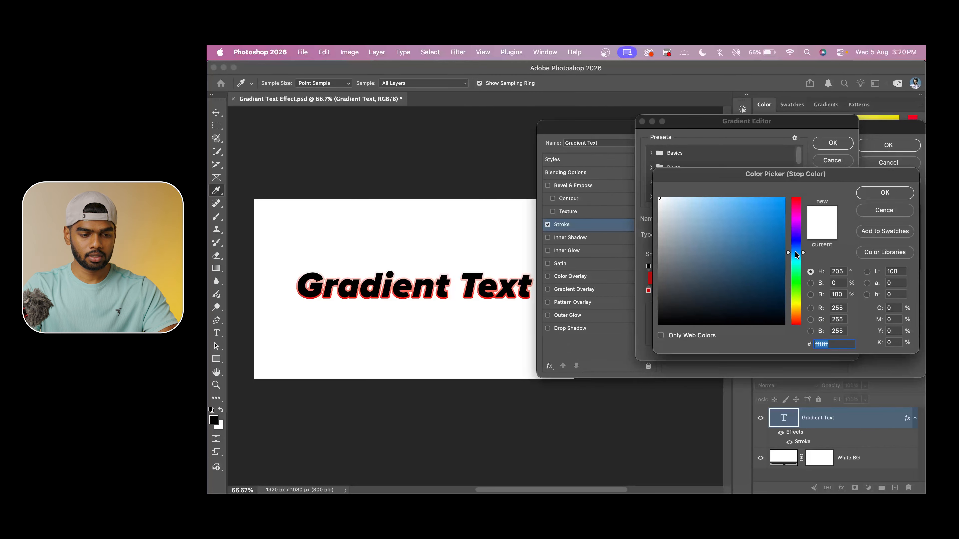
drag(733, 222, 814, 188)
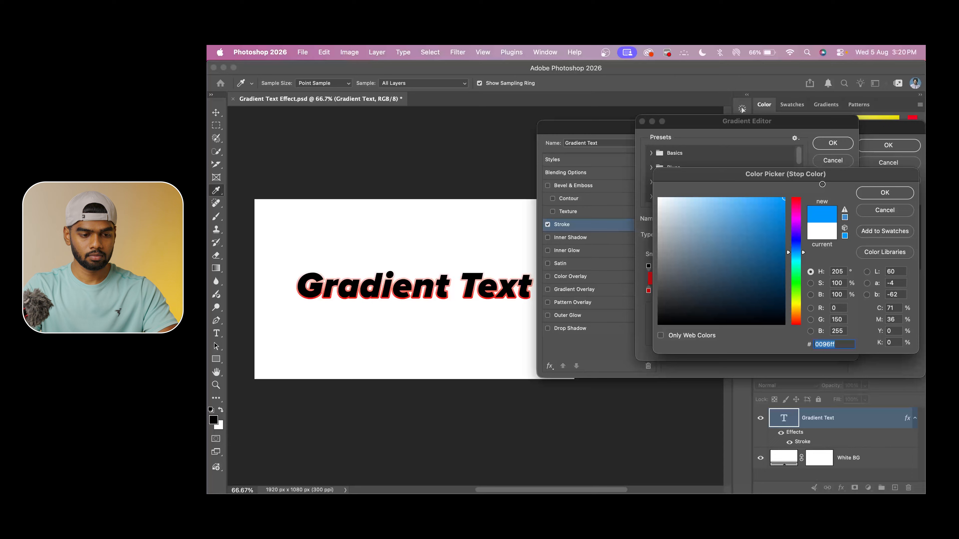
click(884, 192)
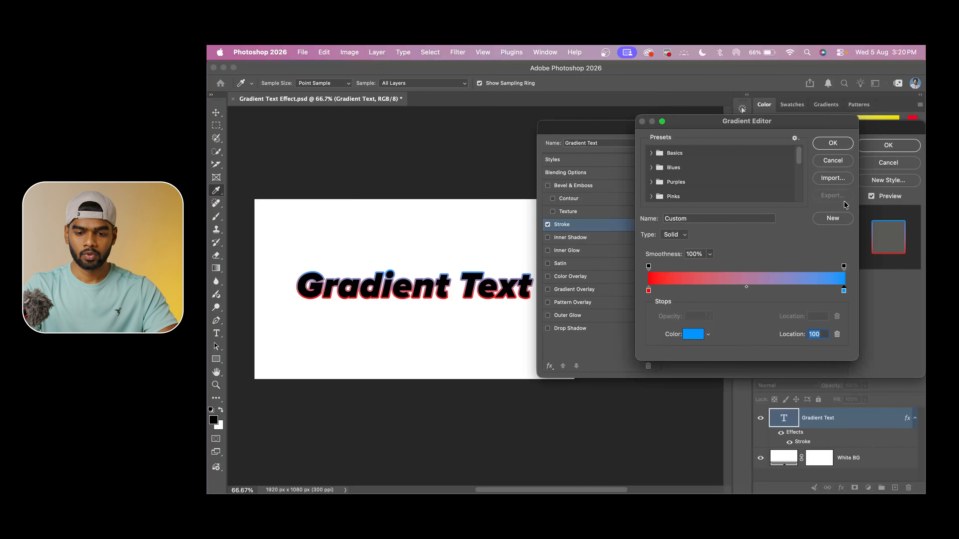
click(843, 266)
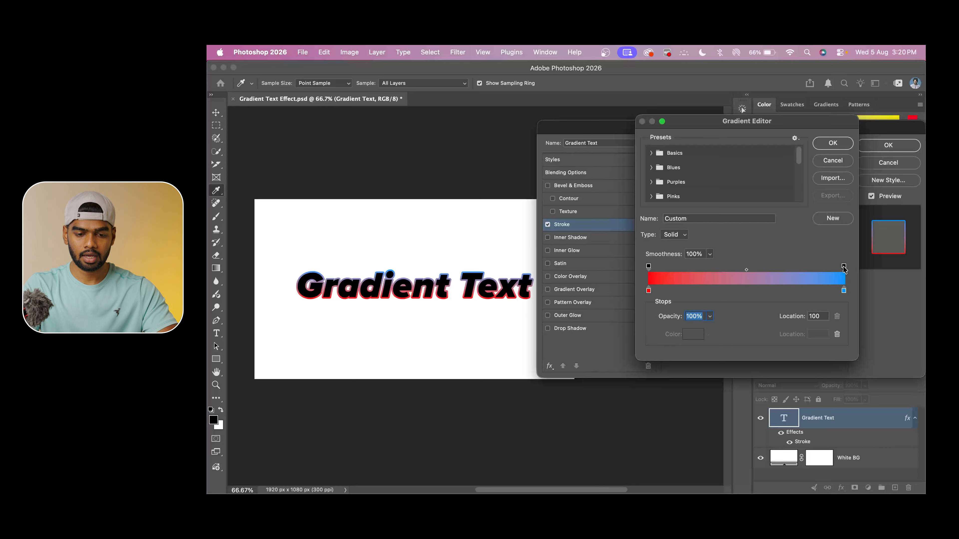
click(827, 147)
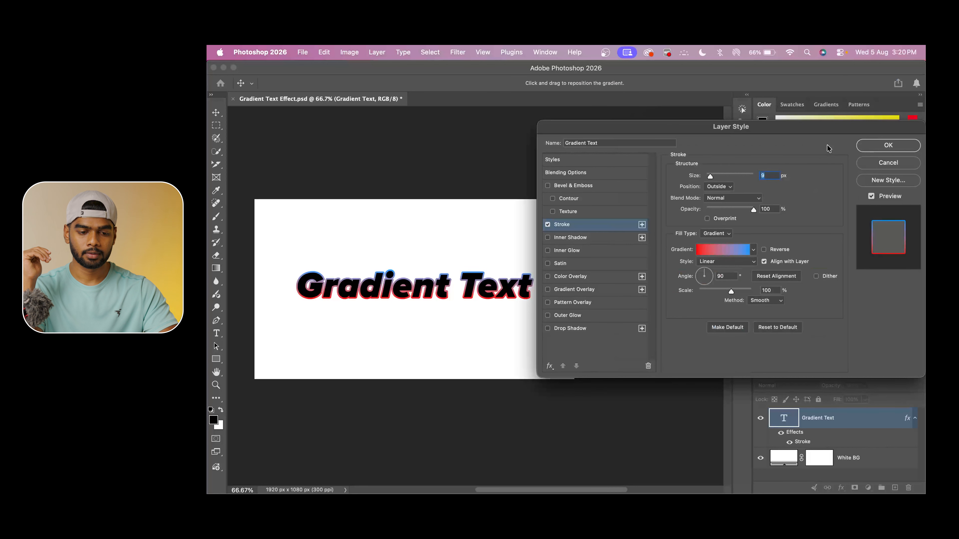
Set the stroke's size to 8 px and its gradient angle to 90°
text(5)
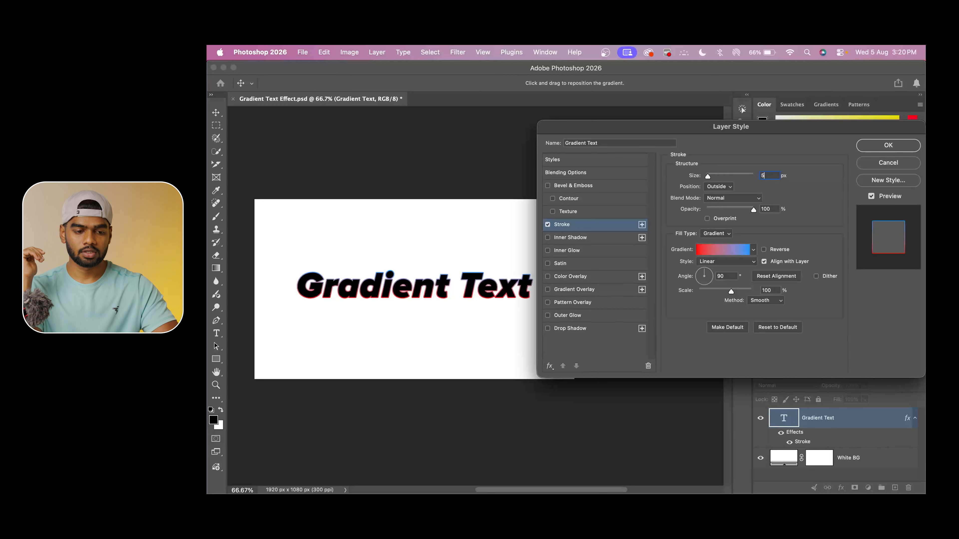
key(BackSpace)
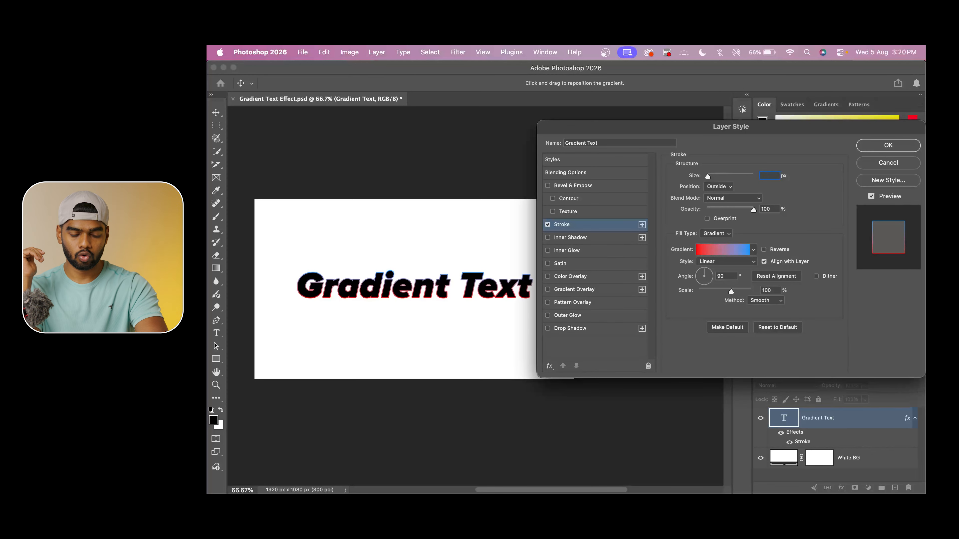
text(8)
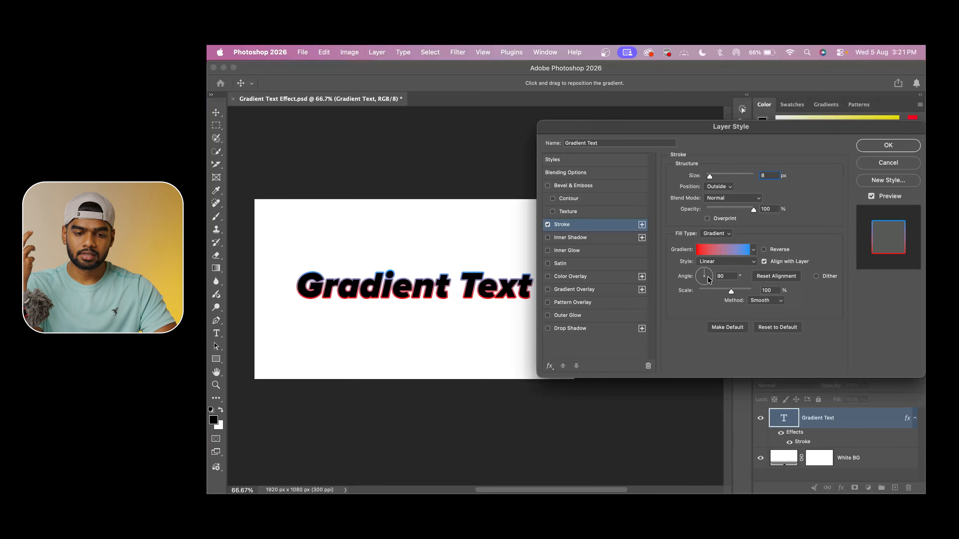
mouse_move(704, 275)
mouse_down()
mouse_move(712, 278)
mouse_move(688, 267)
mouse_move(701, 260)
mouse_up()
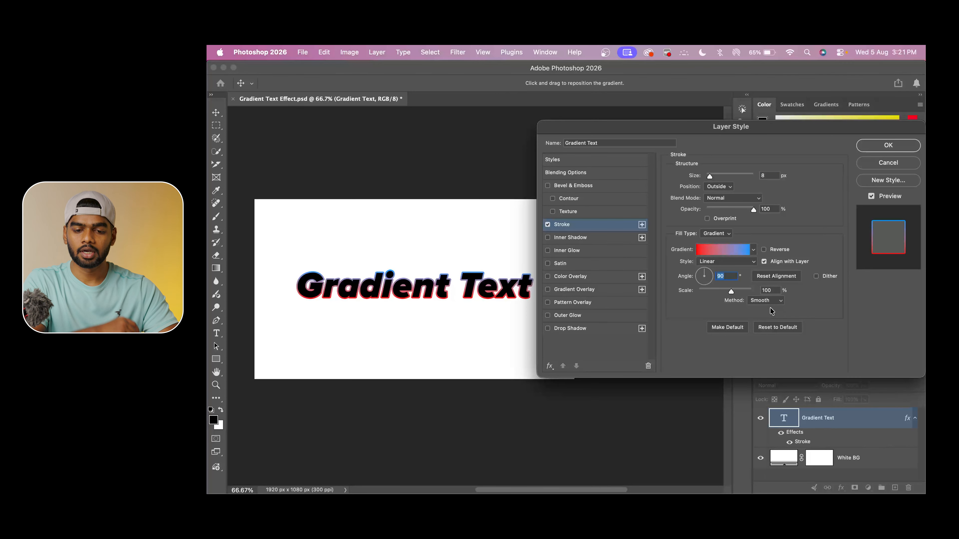
Set the stroke gradient's method to Linear and apply the layer style to the text
click(768, 302)
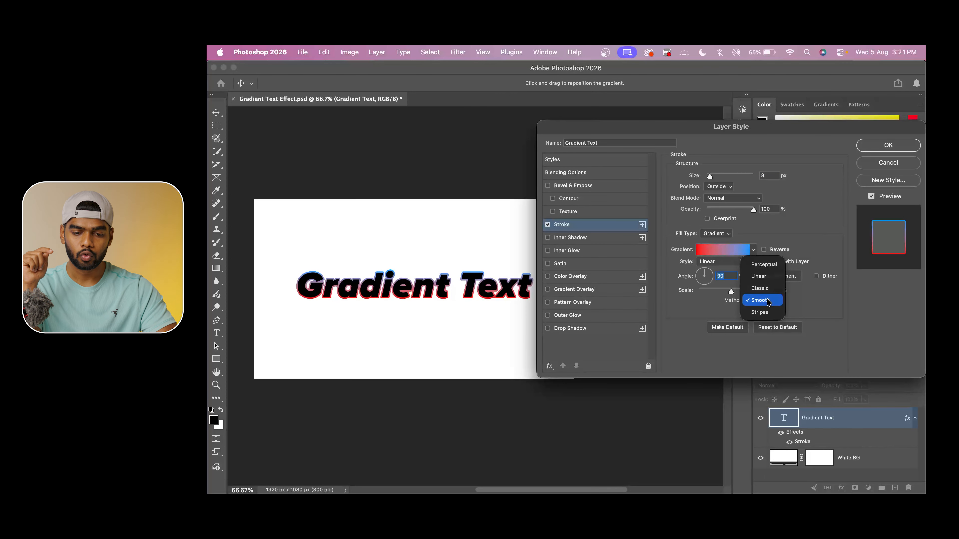
click(768, 278)
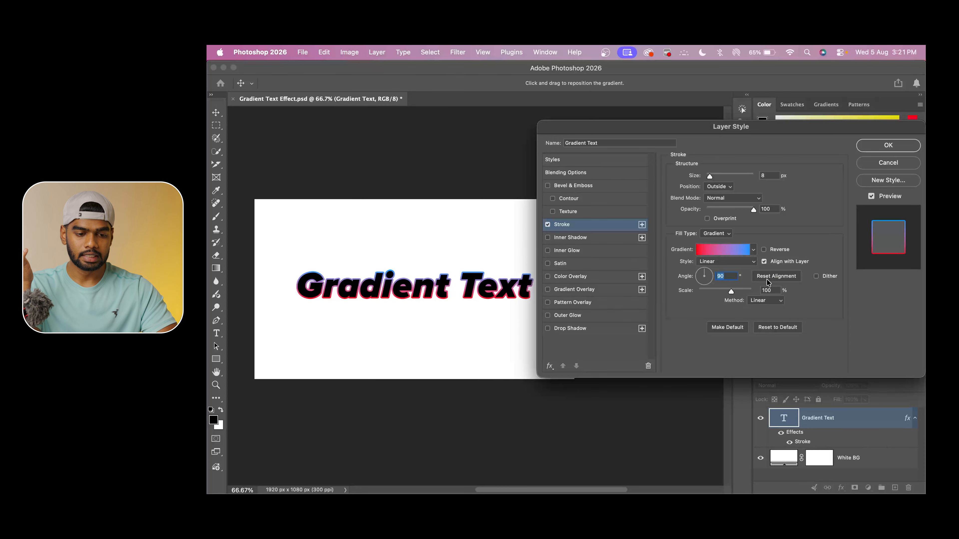
click(781, 299)
click(771, 290)
click(773, 301)
click(768, 315)
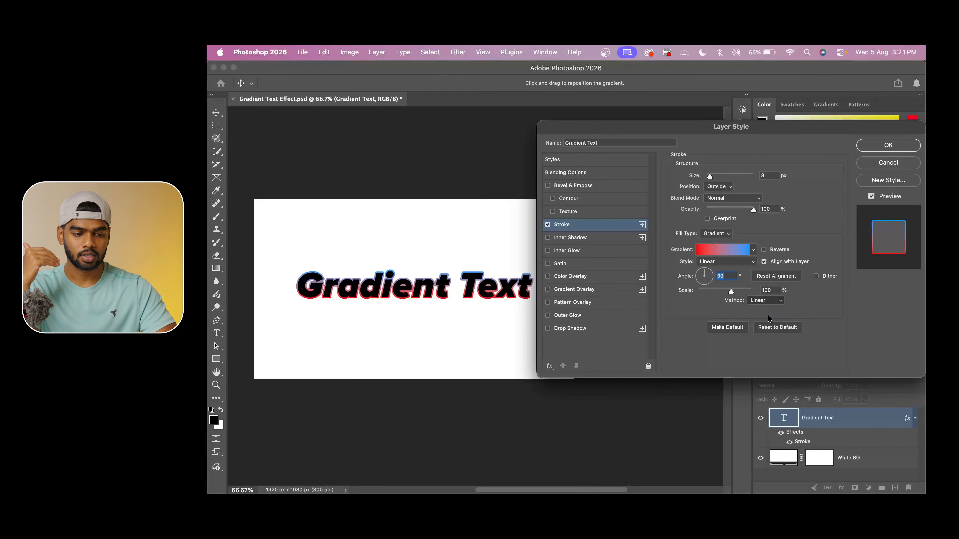
click(875, 146)
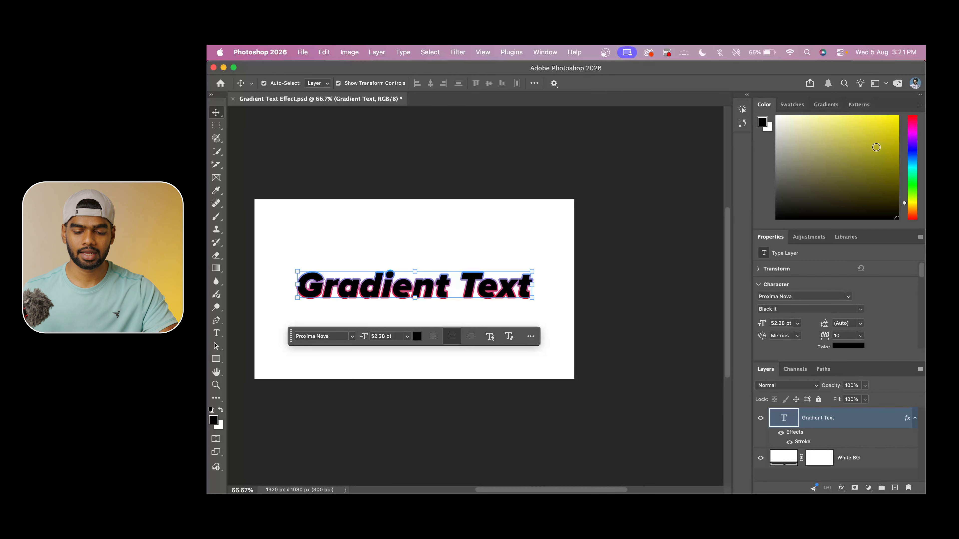
Save the text's layer style as "2026 Gradient Text" in the current library, including its layer effects and layer blending options
double_click(866, 425)
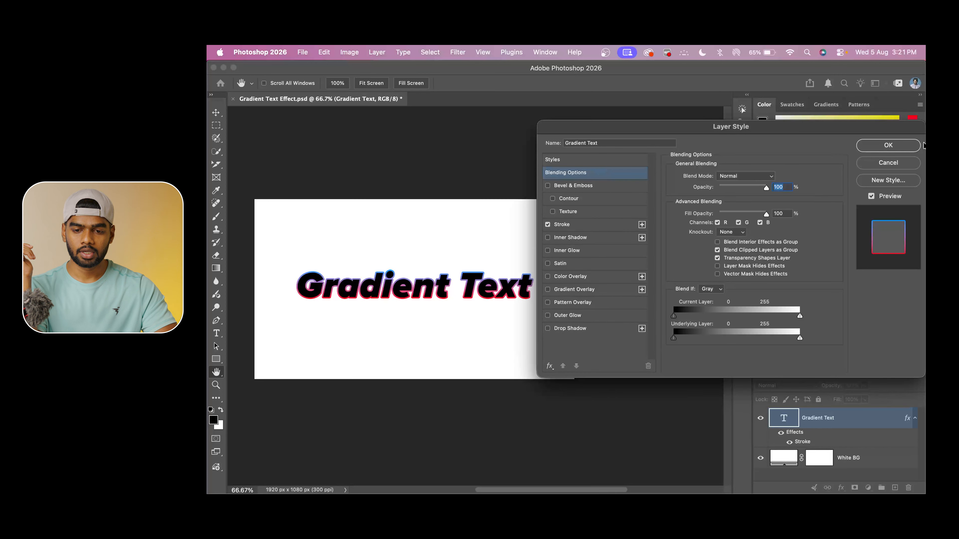
click(881, 183)
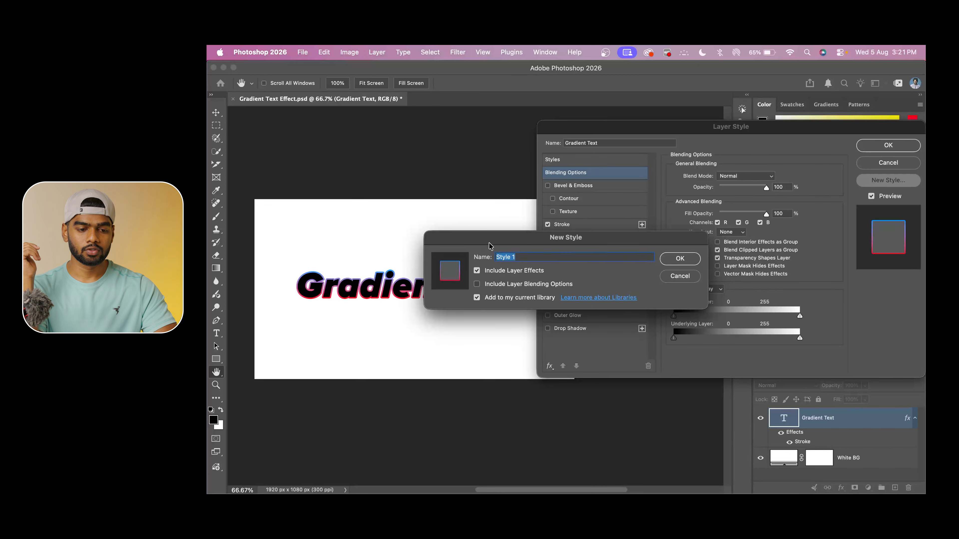
drag(488, 242, 549, 229)
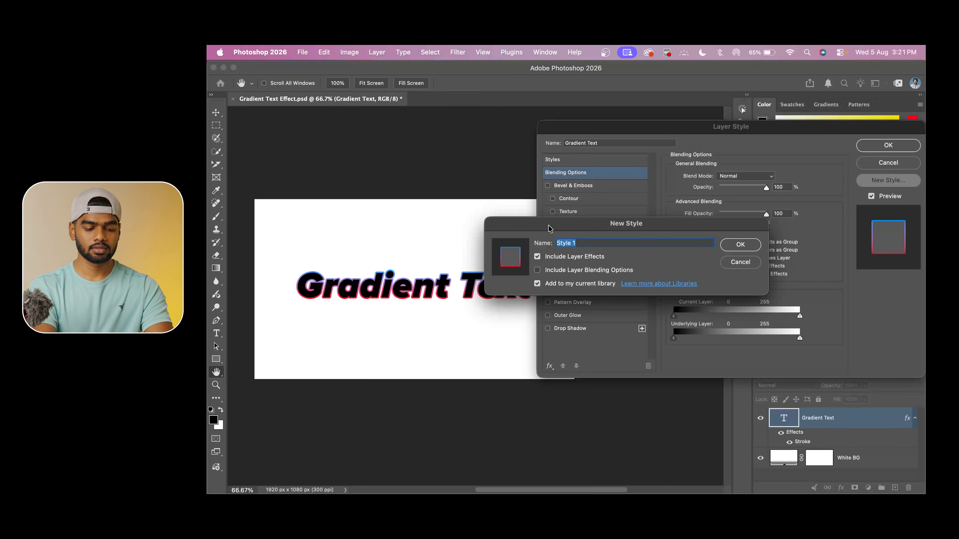
text(2026 Gradient Text)
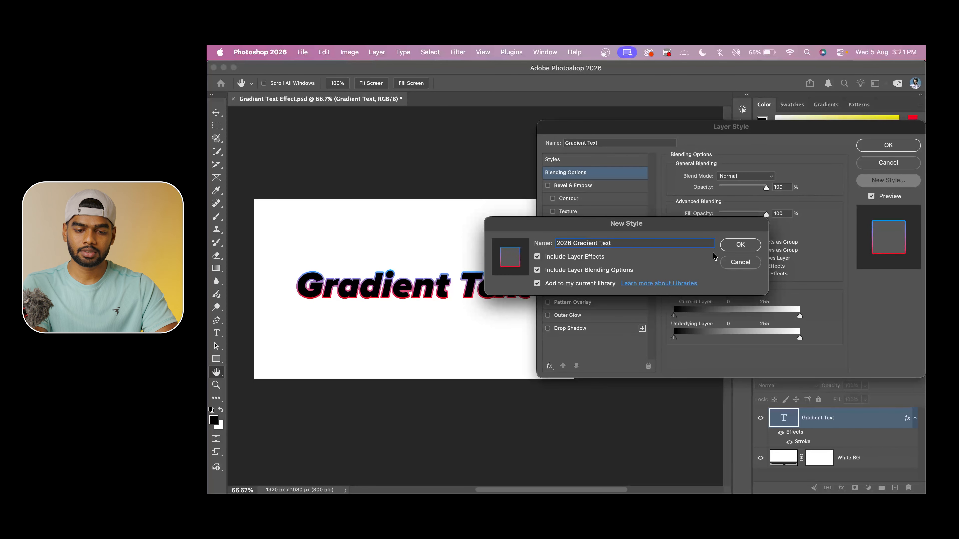
click(741, 245)
click(876, 145)
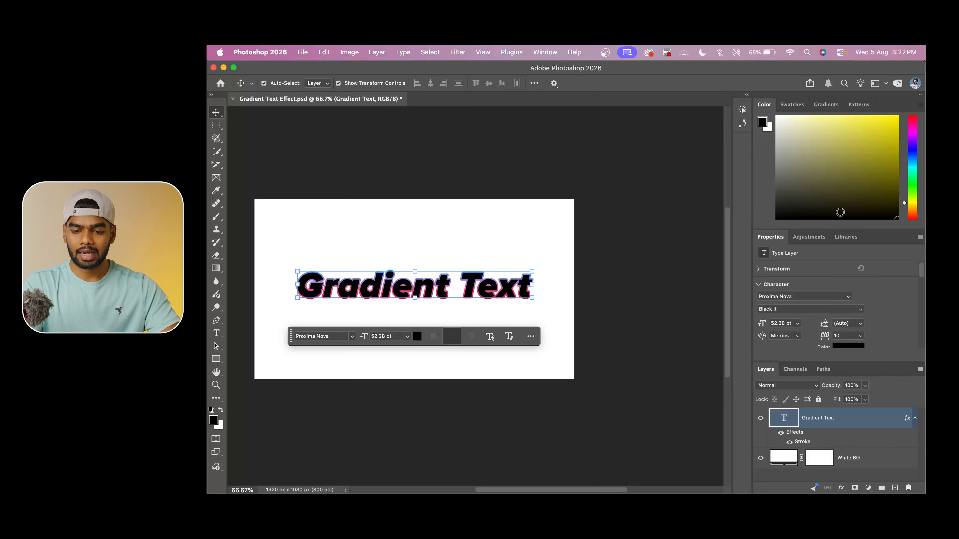
Examine the layer styles stored in the current library, including the saved 2026 Gradient Text style
click(847, 236)
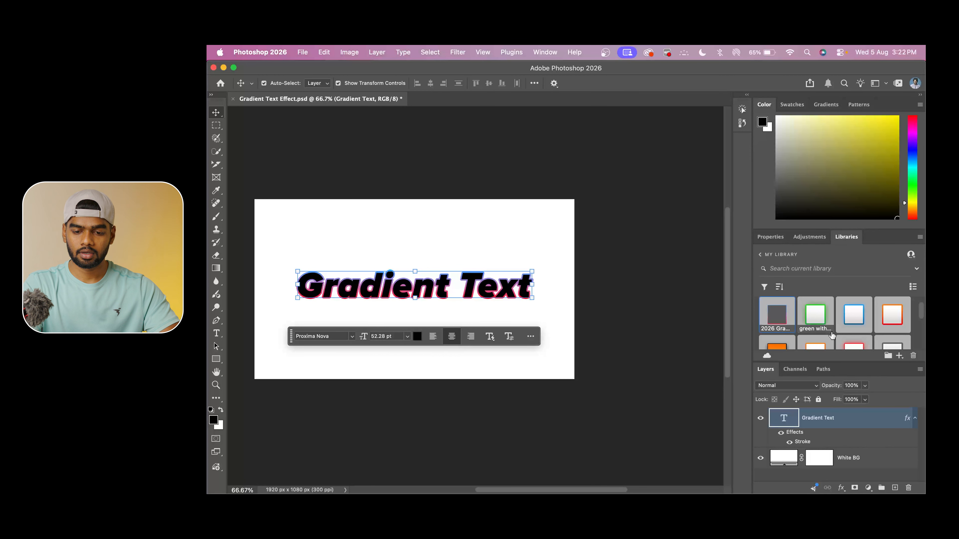
scroll(833, 336, down, 3)
scroll(833, 336, up, 5)
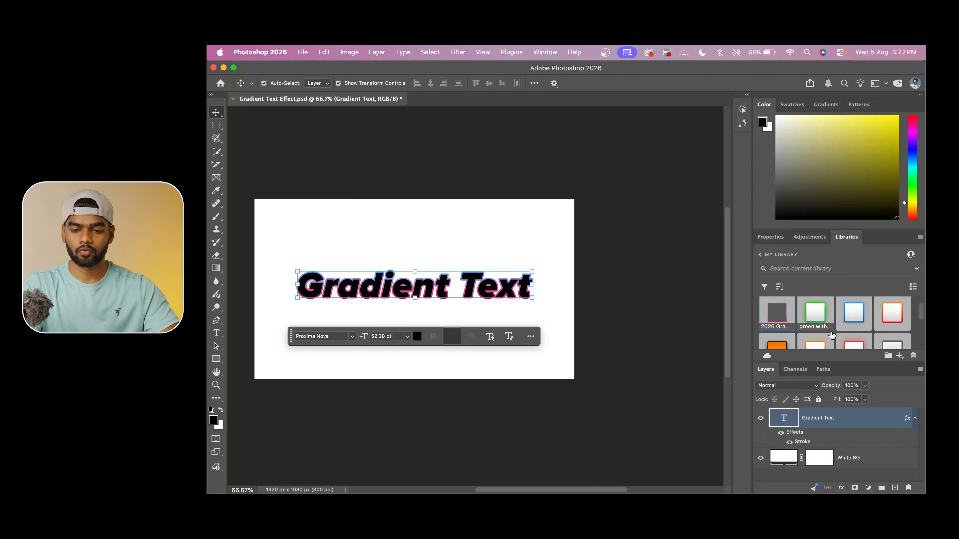
scroll(832, 335, down, 5)
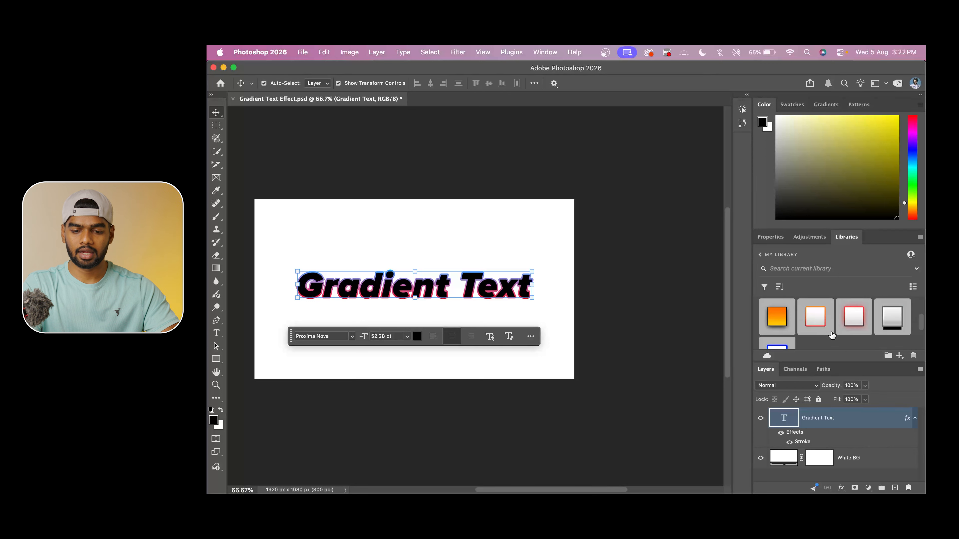
scroll(833, 336, up, 5)
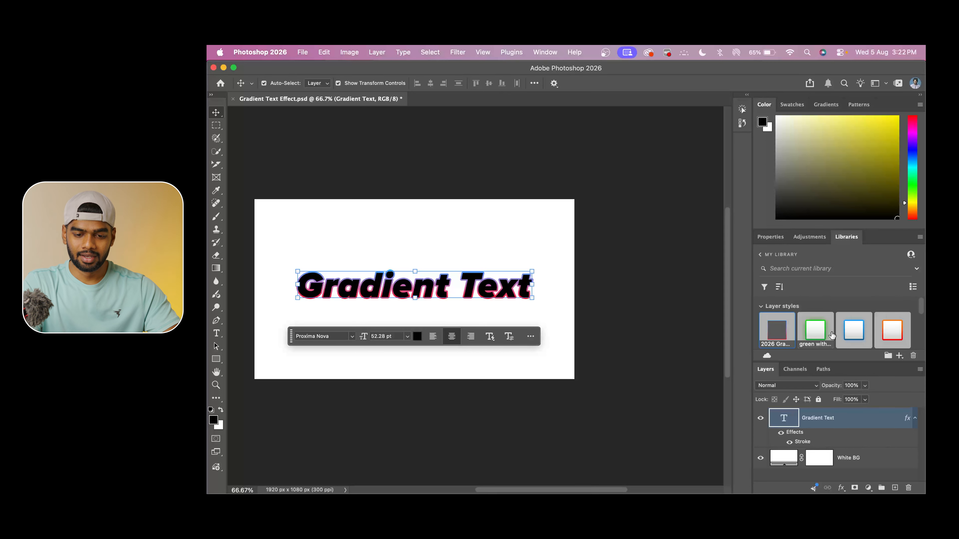
scroll(833, 335, down, 3)
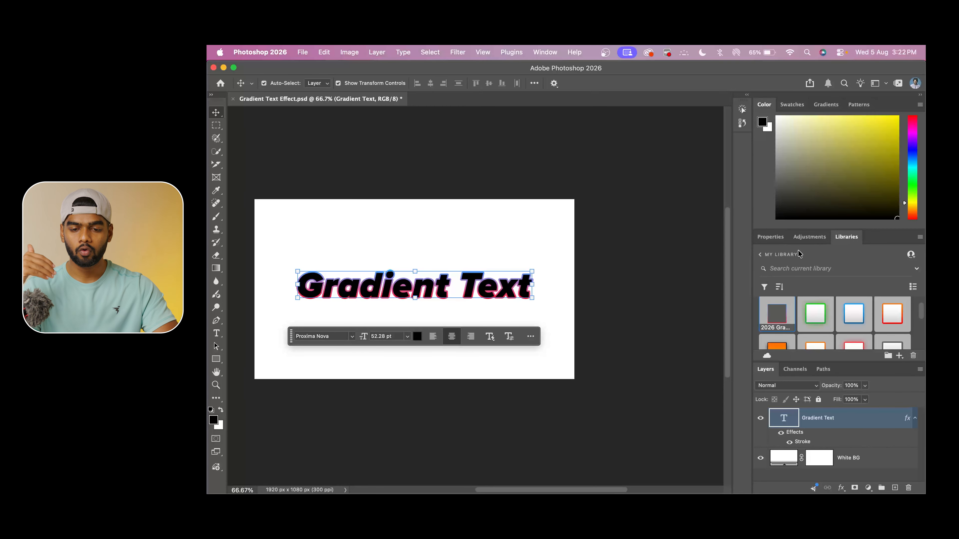
click(541, 53)
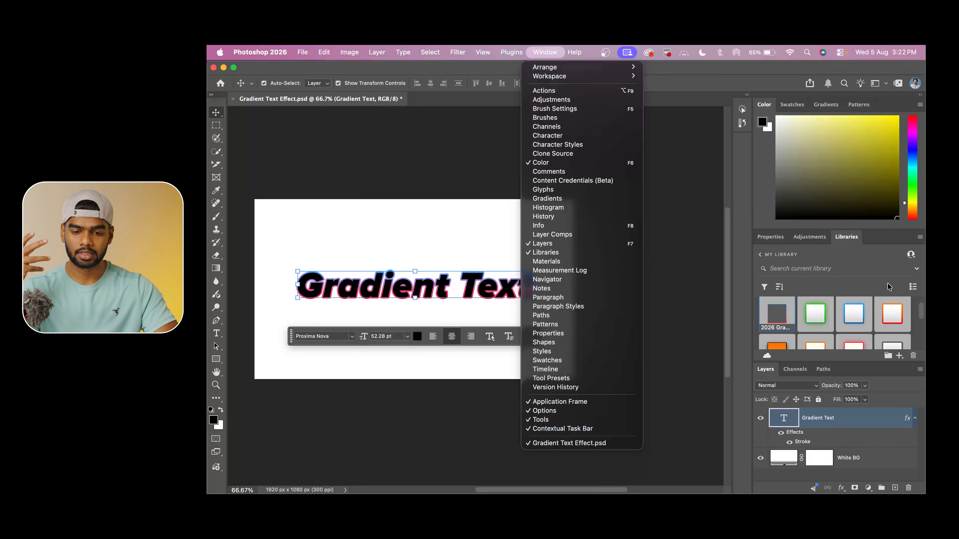
click(879, 259)
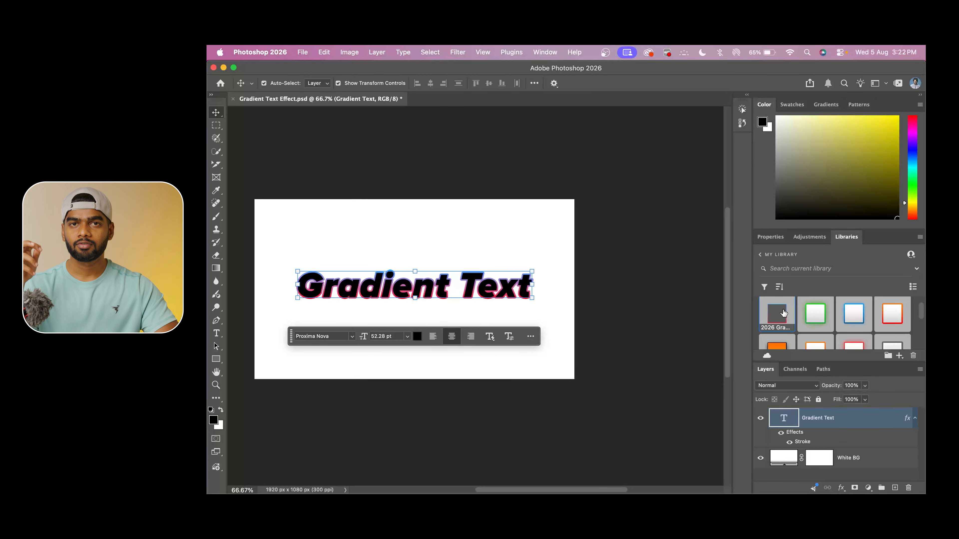
Replace the Gradient Text layer with new lettering reading "Text", scaled up to about 143 pt on the white canvas
key(BackSpace)
key(t)
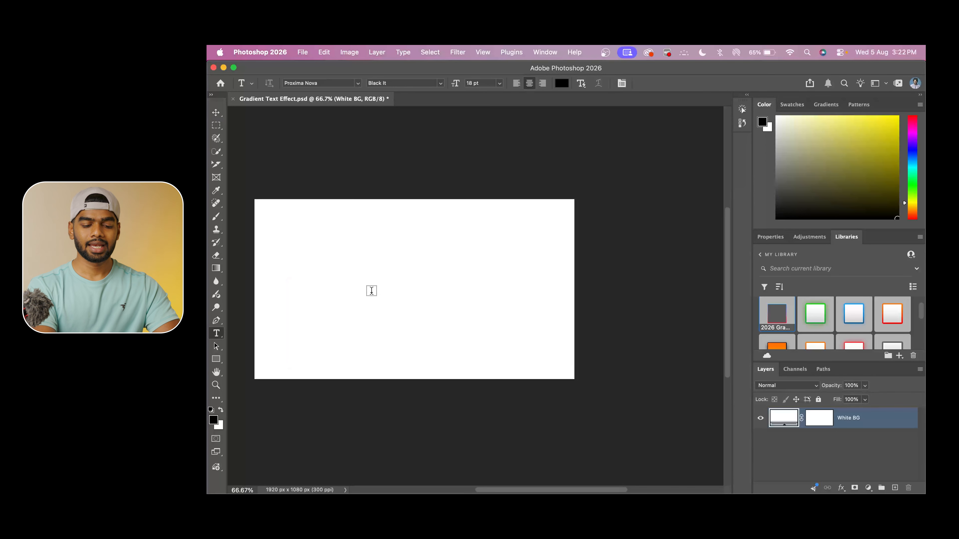
click(372, 290)
text(Text)
key(super+Return)
key(super+t)
drag(385, 289, 562, 277)
key(Return)
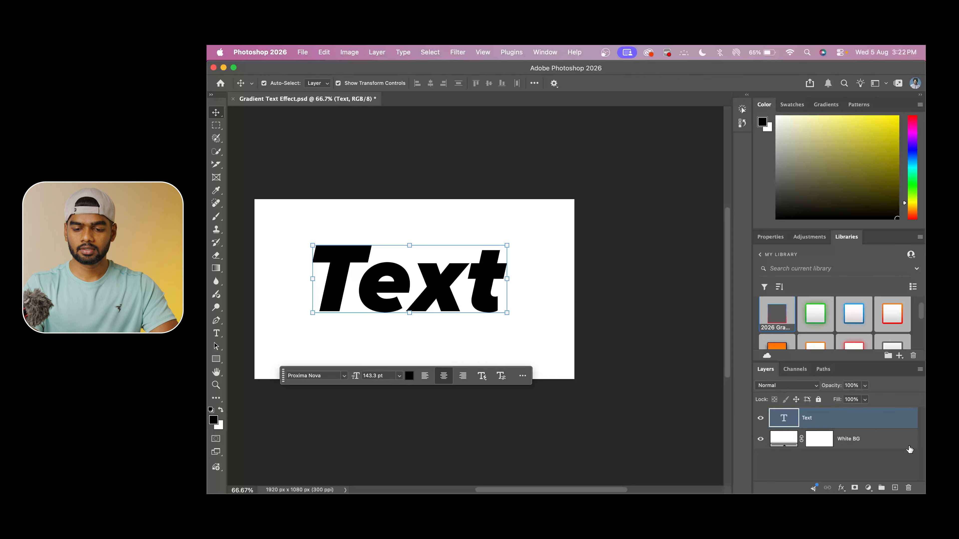
Apply the saved 2026 Gradient Text style to the new text and open its Stroke effect settings
click(776, 315)
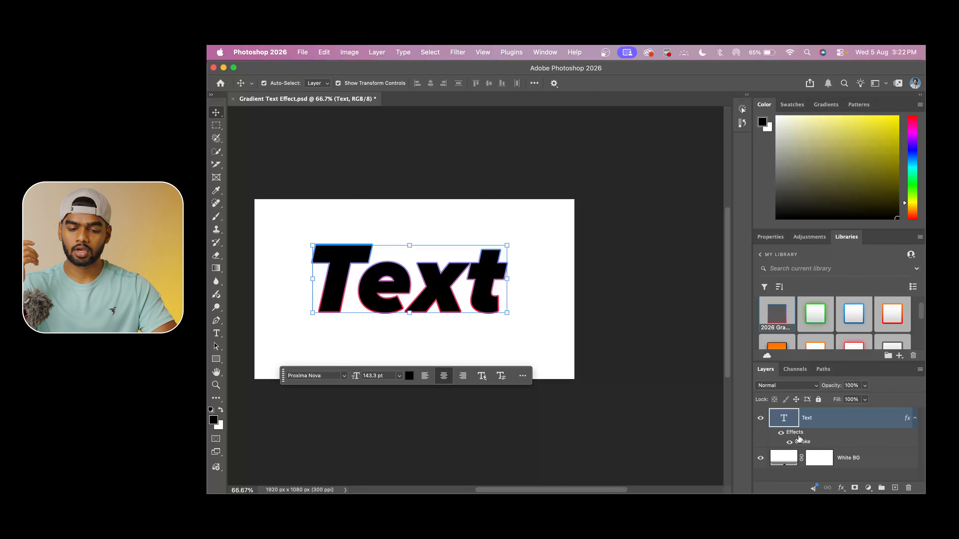
double_click(795, 433)
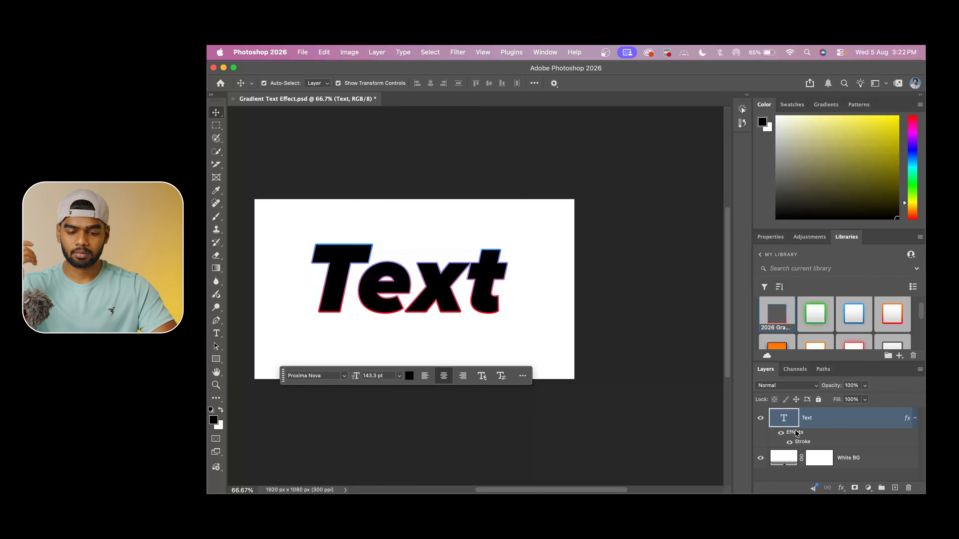
click(567, 186)
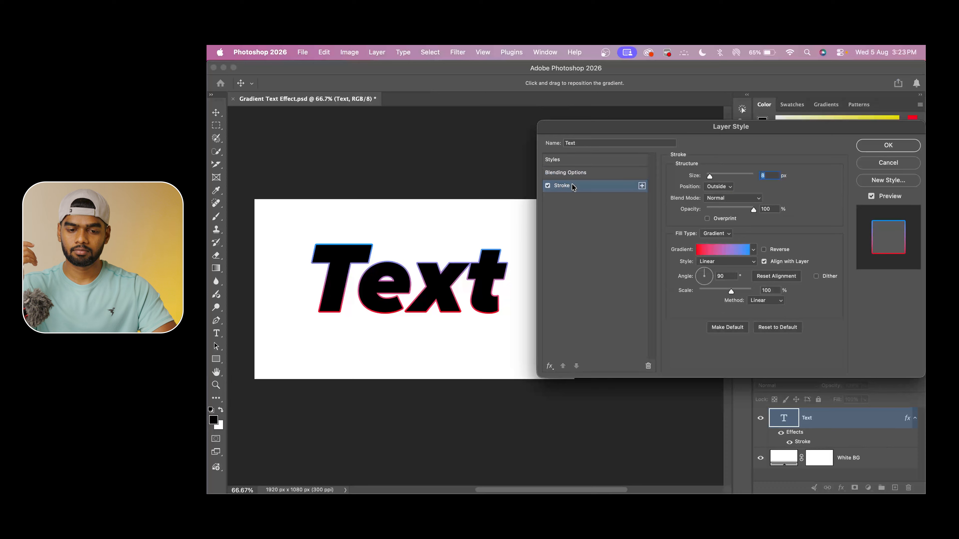